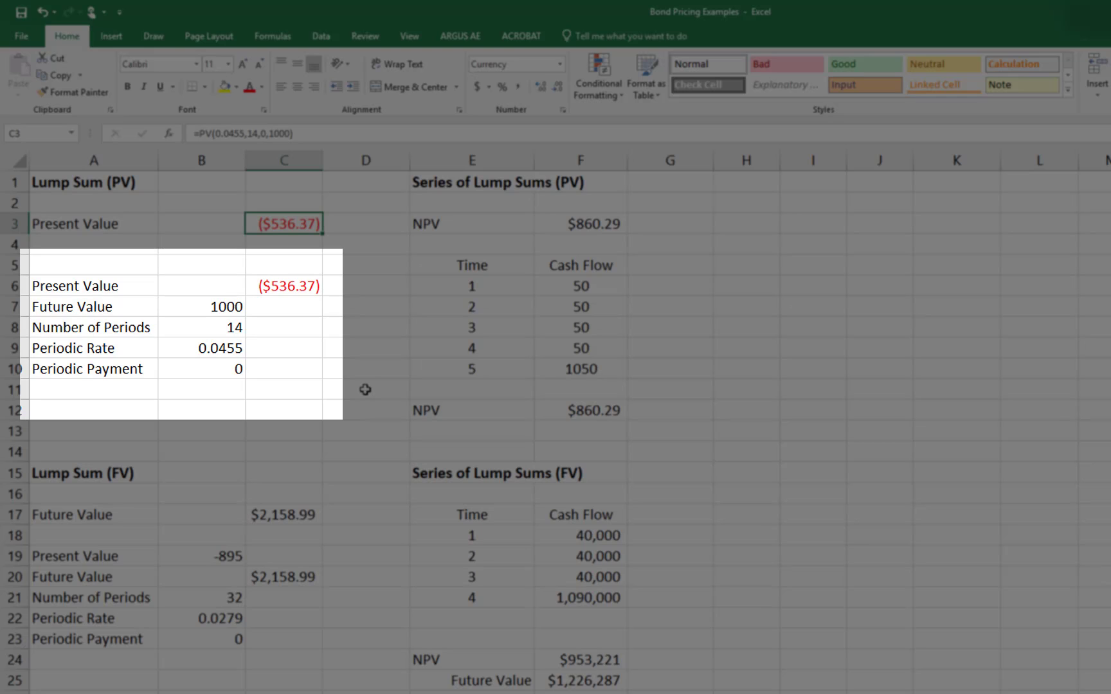
Step: Examine the labels and input values in rows 6 to 10 of the lump-sum present value section
click(55, 285)
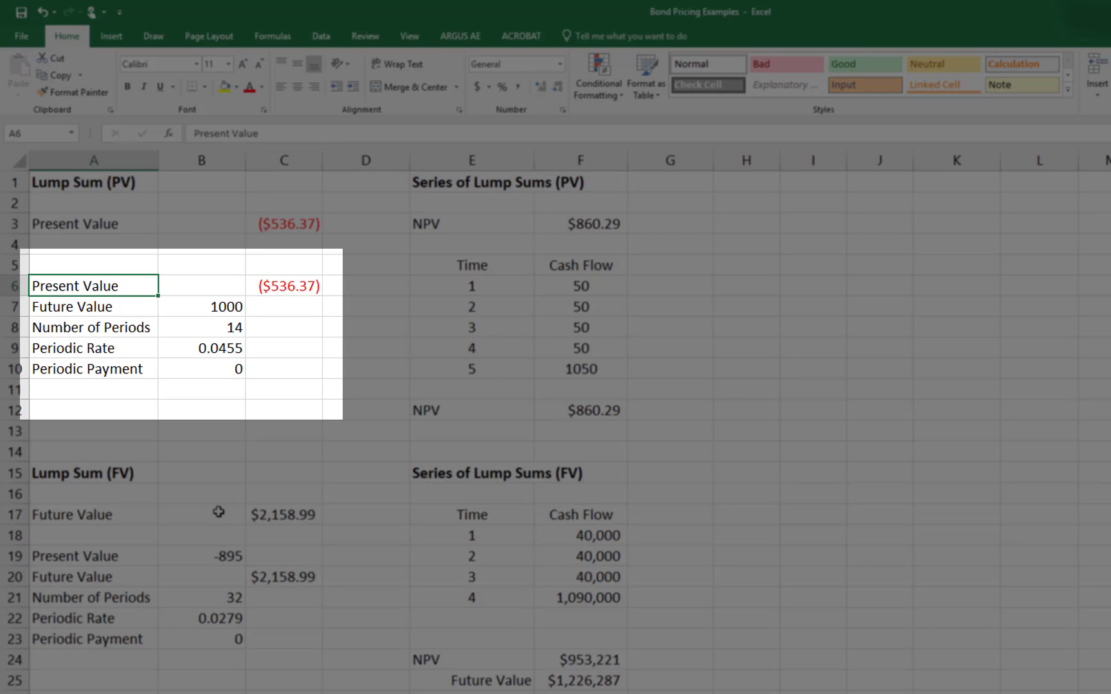
key(Down)
key(Down)
key(Down)
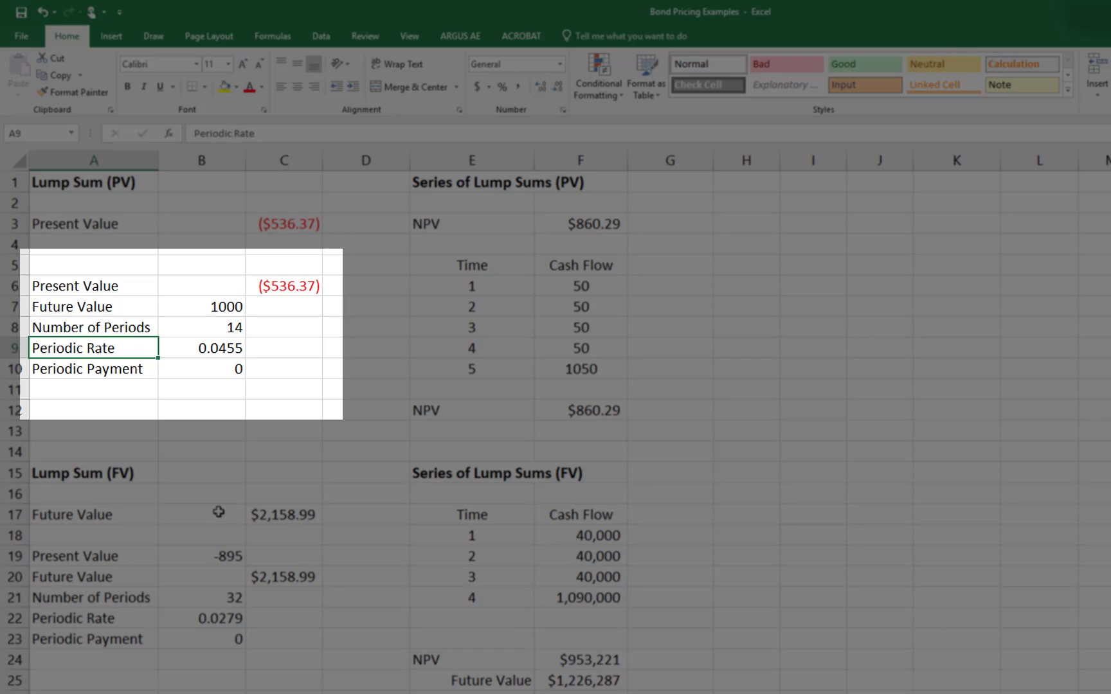
key(Down)
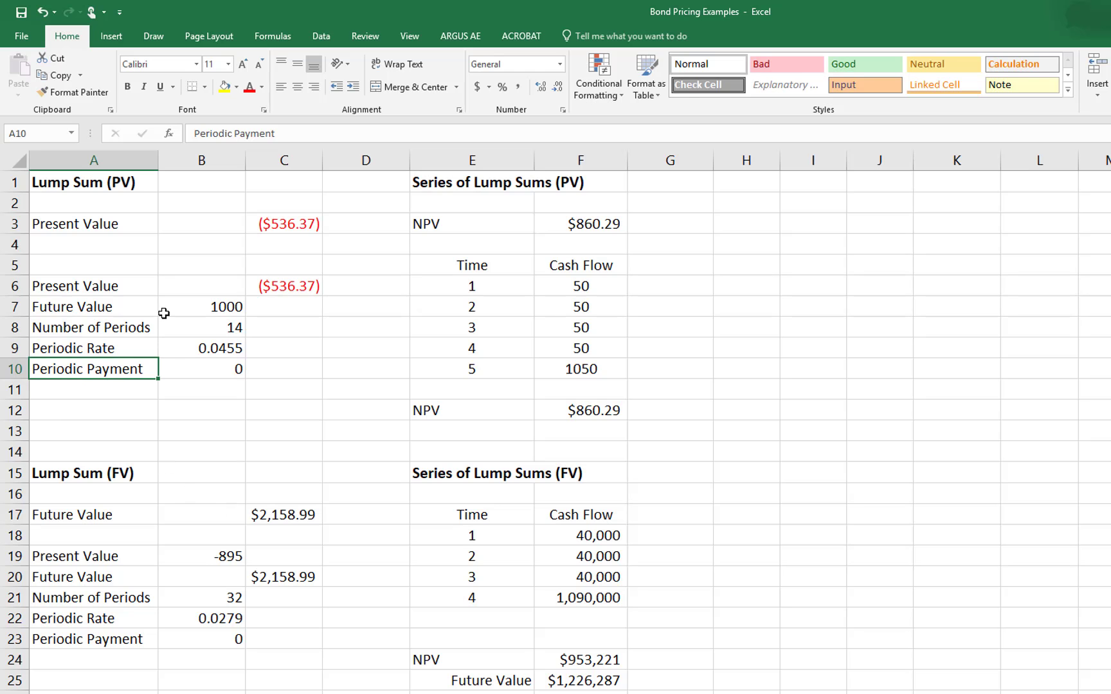
drag(182, 286, 229, 365)
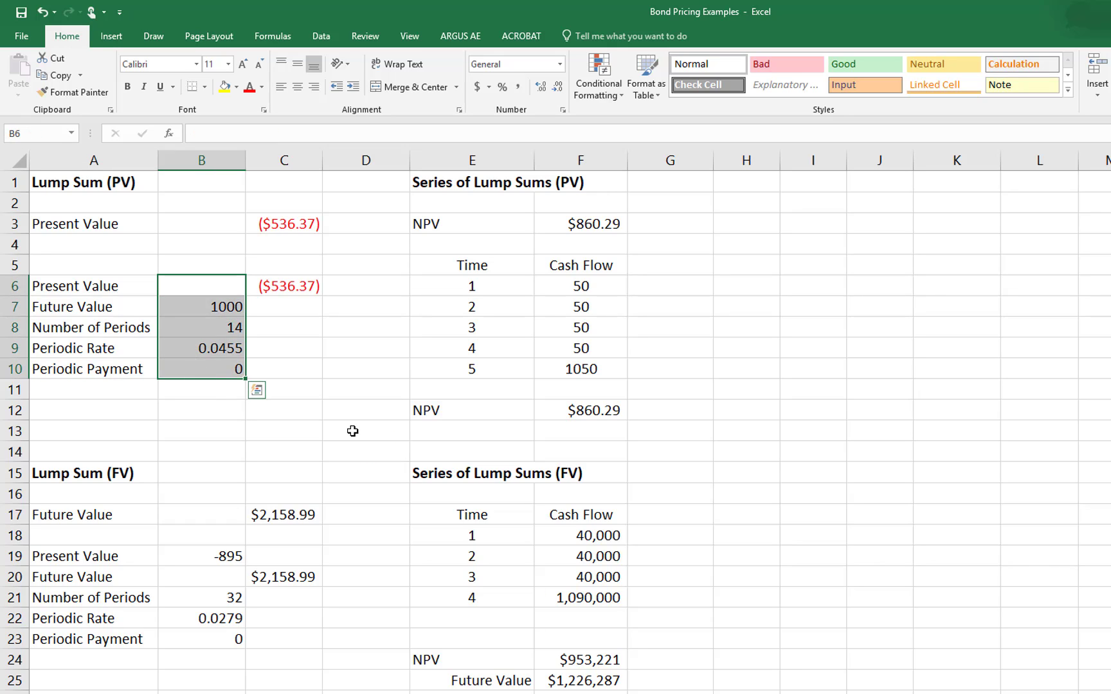
click(175, 304)
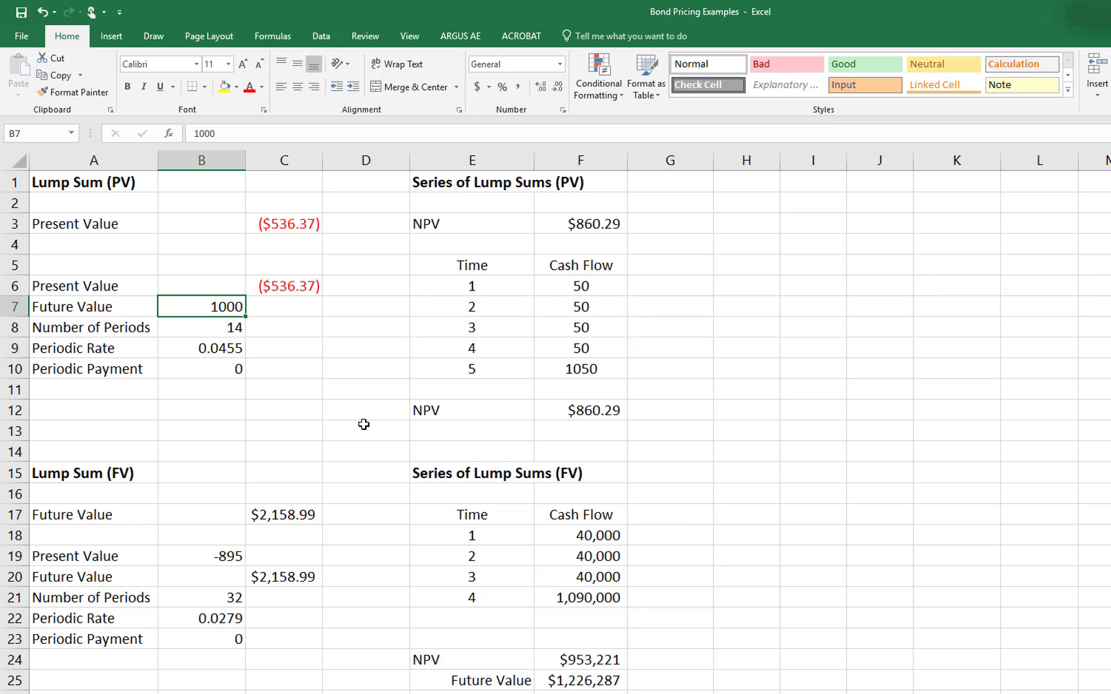
click(202, 333)
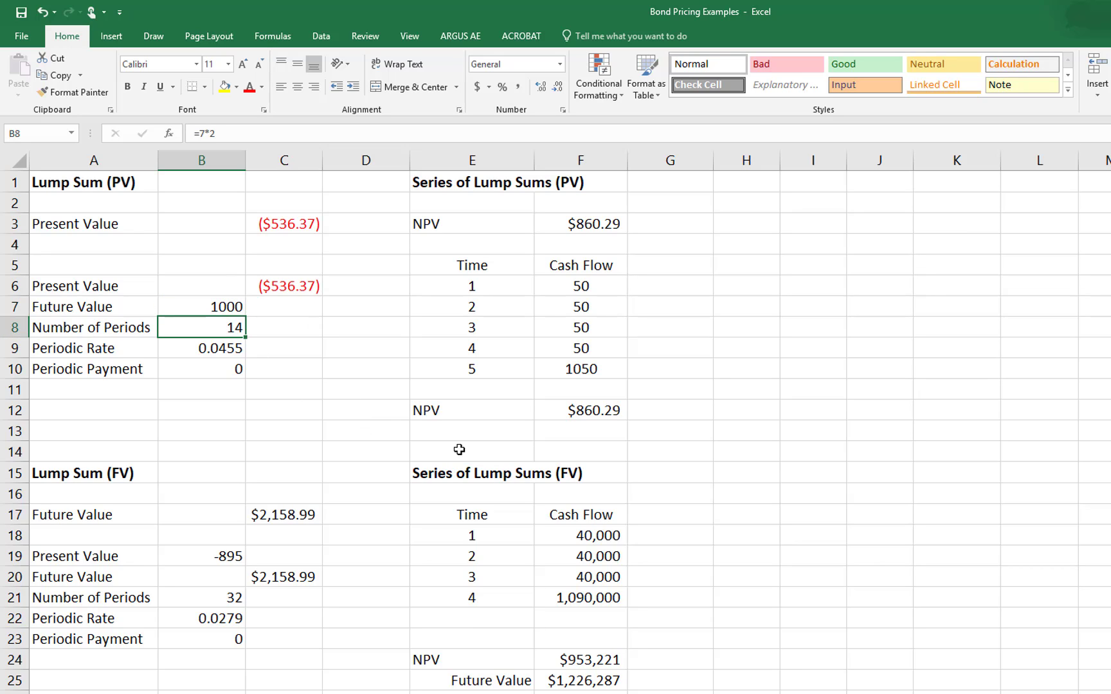
key(Down)
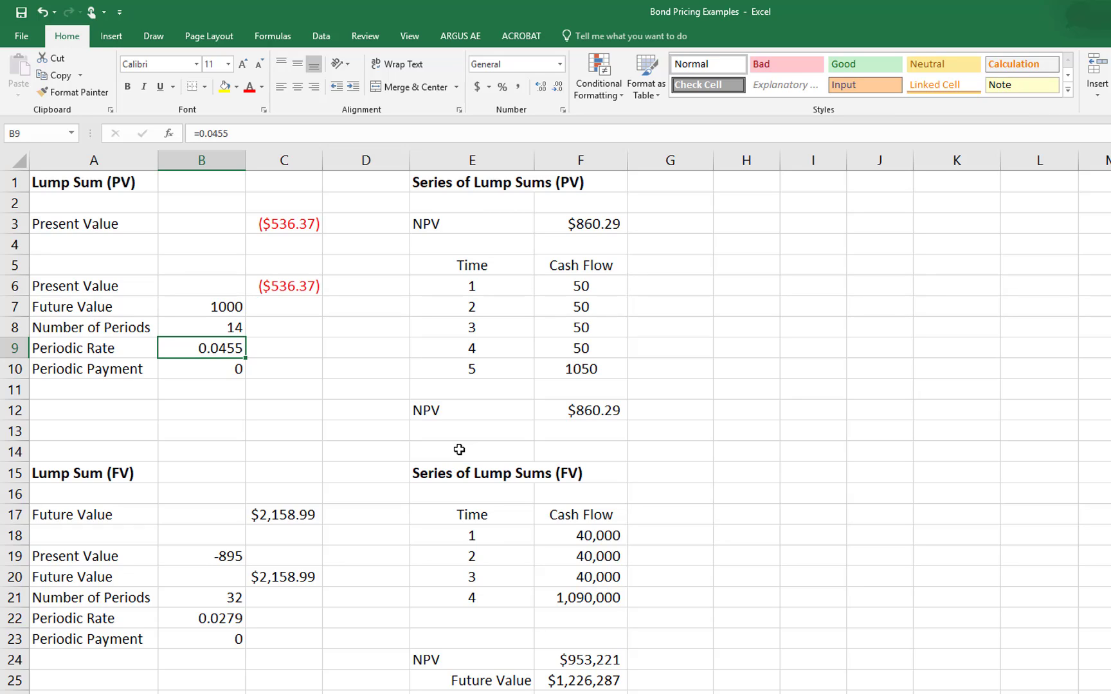
key(Down)
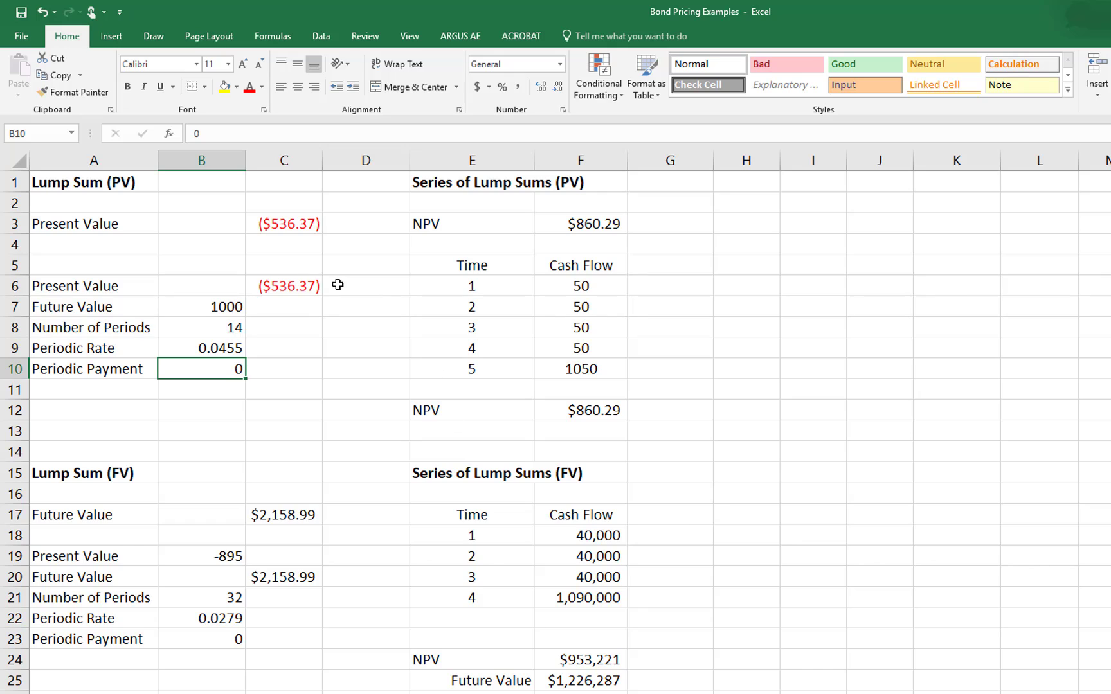
Step: Inspect the cell references used by the PV formula in cell C6 without changing it
click(281, 288)
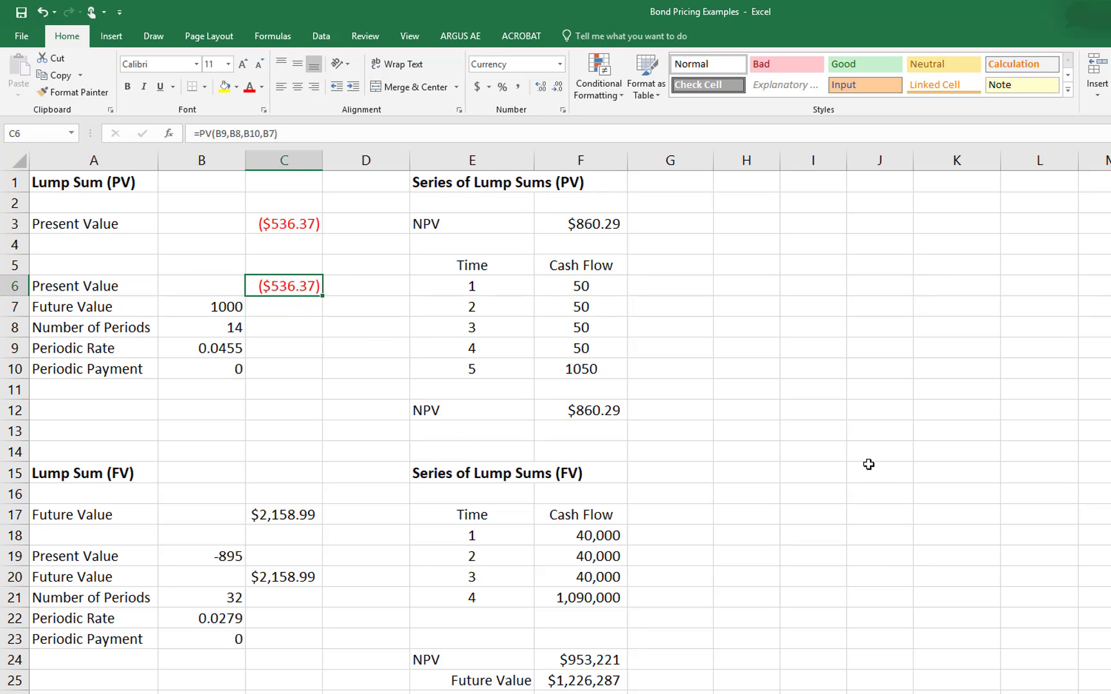
key(F2)
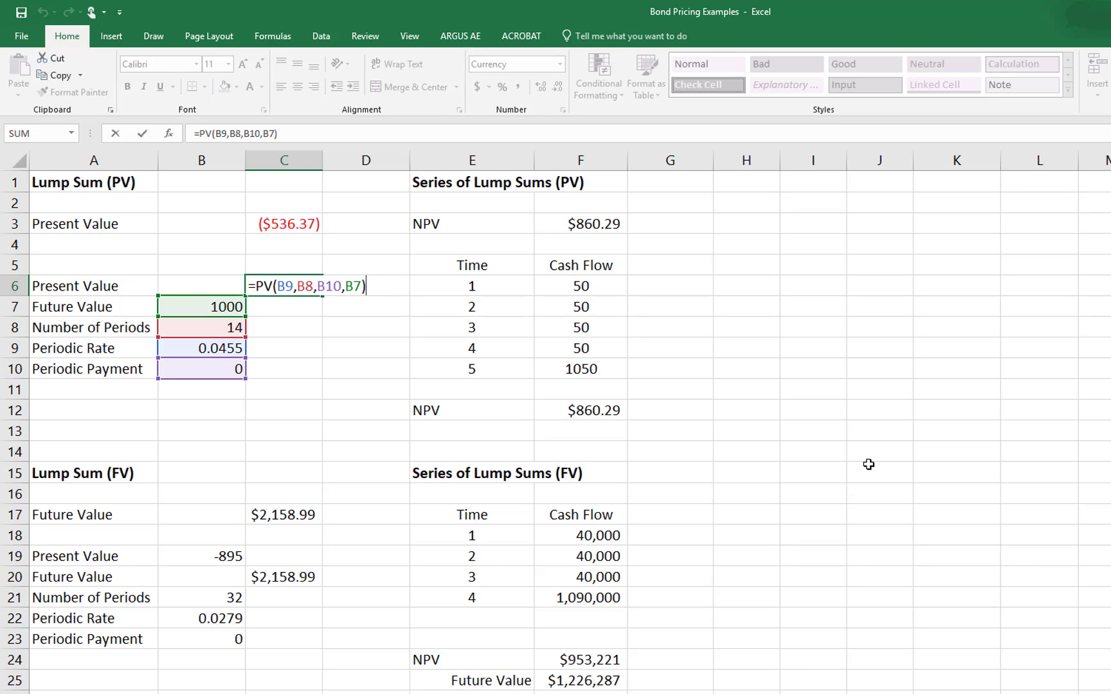
key(Escape)
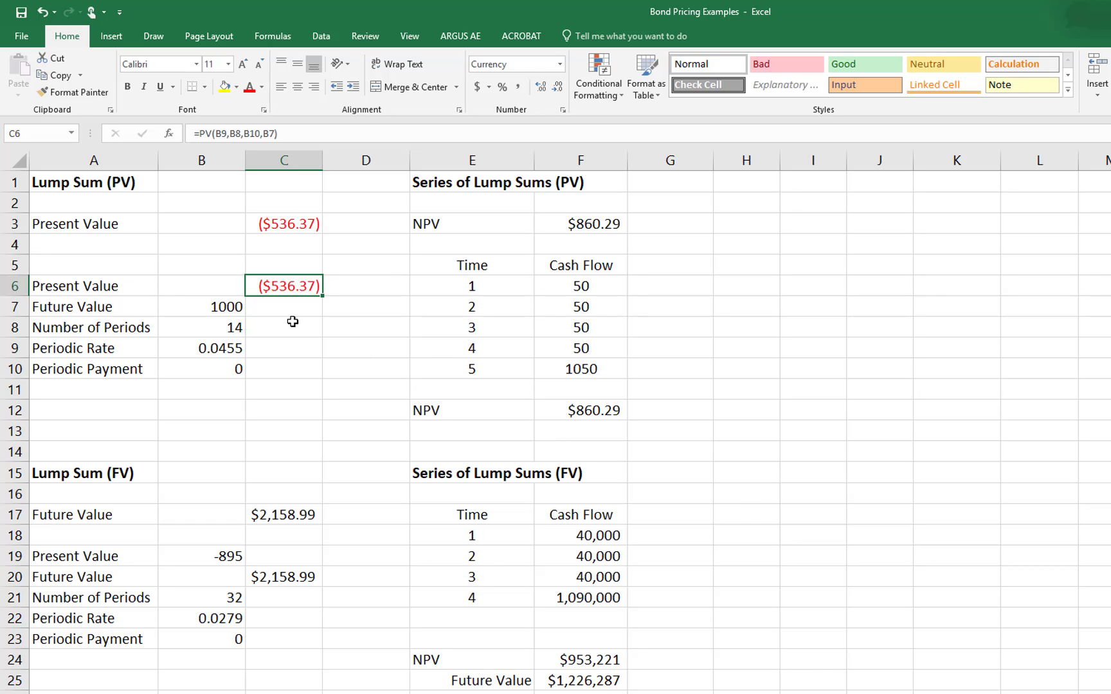
Step: Set the Future Value in cell B7 to 25000 and widen column C to fit the result
click(204, 299)
text(25000)
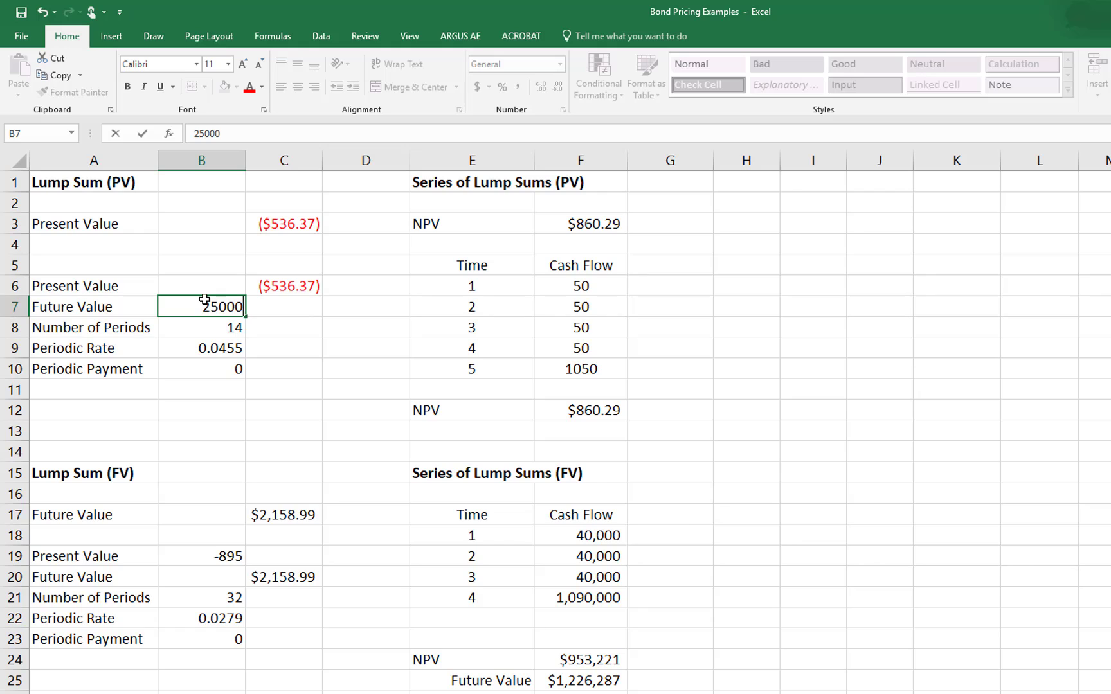
key(Return)
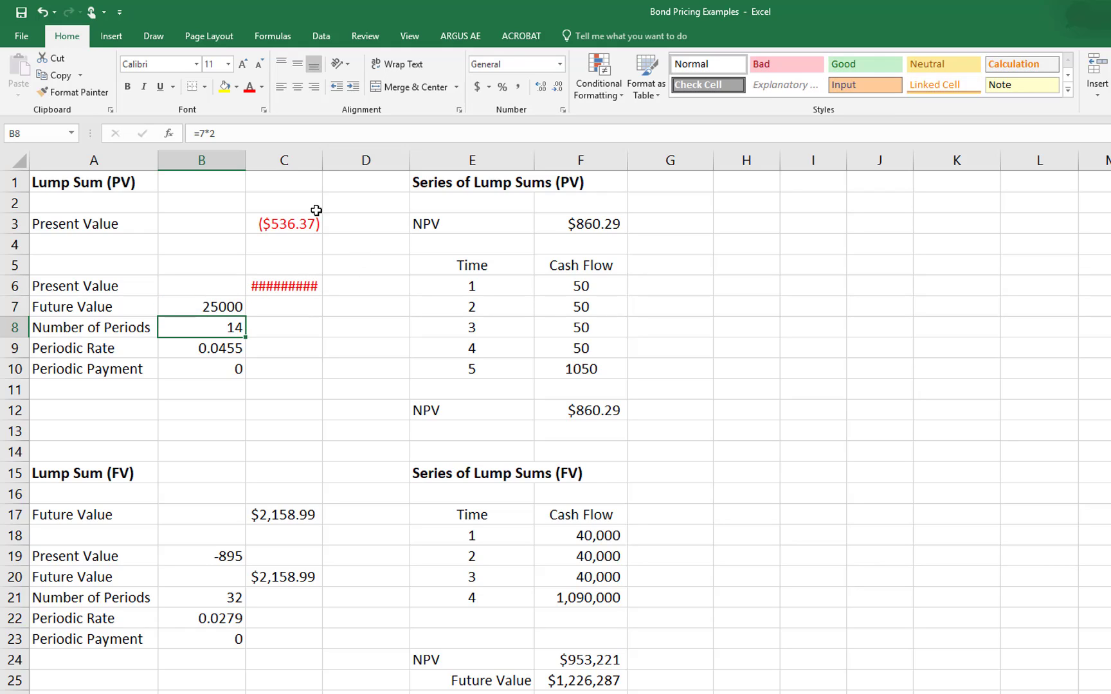
drag(322, 160, 337, 160)
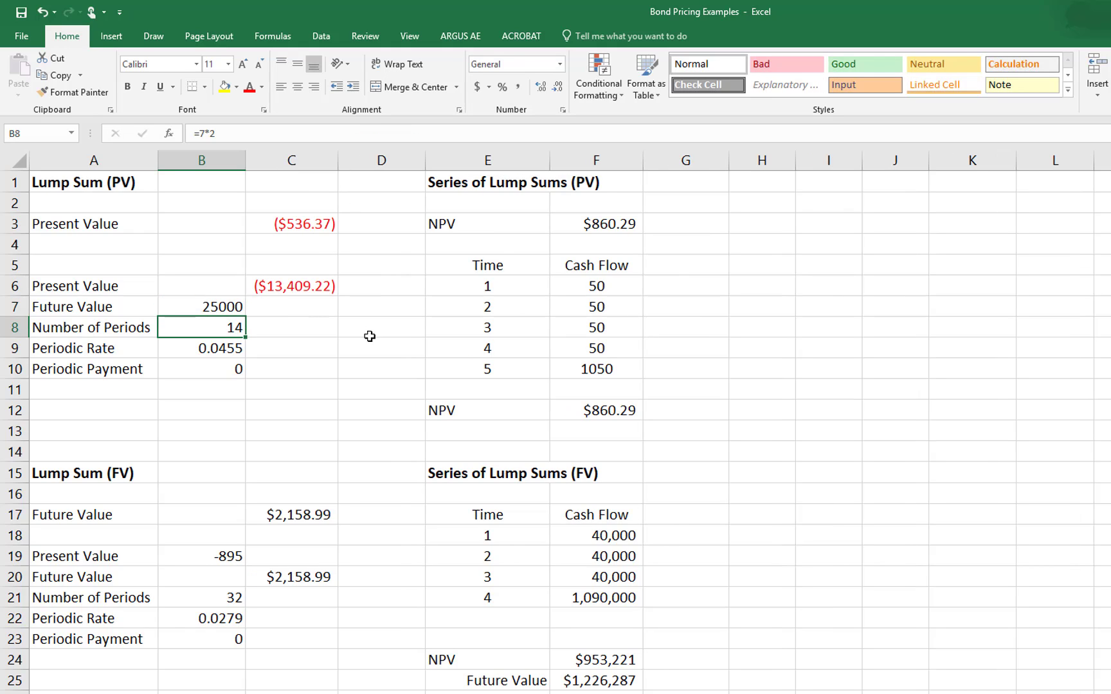
Step: Check the PV formula with typed-in values in cell C3 and set the Future Value in B7 to 1000
click(294, 229)
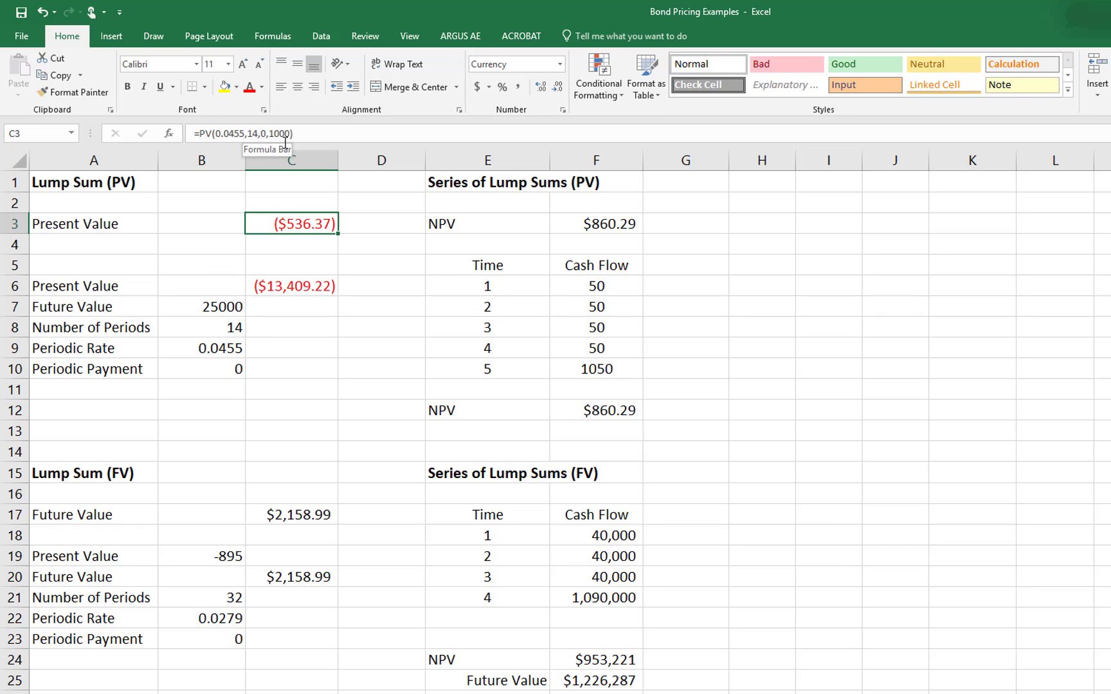
click(289, 366)
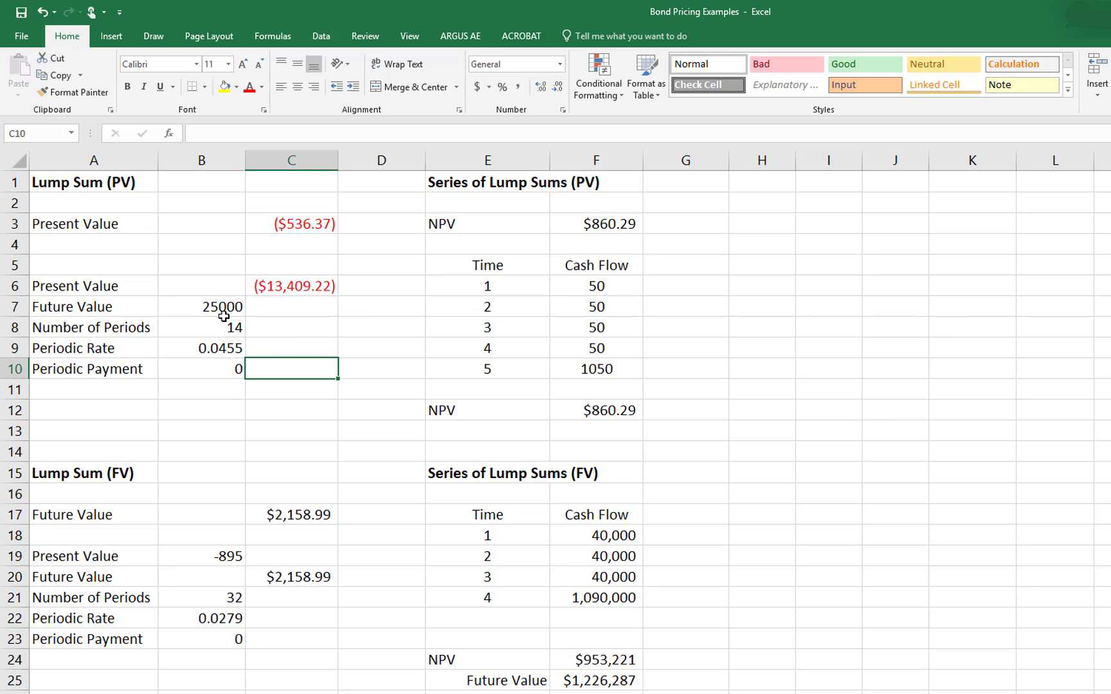
click(220, 310)
text(1000)
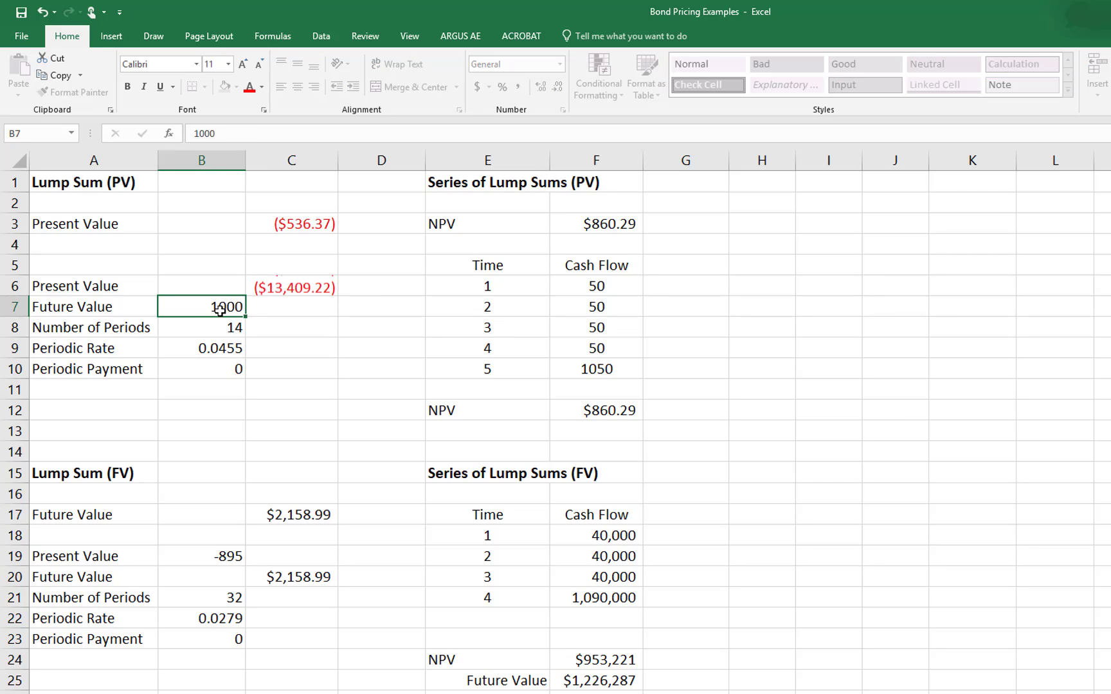
key(Return)
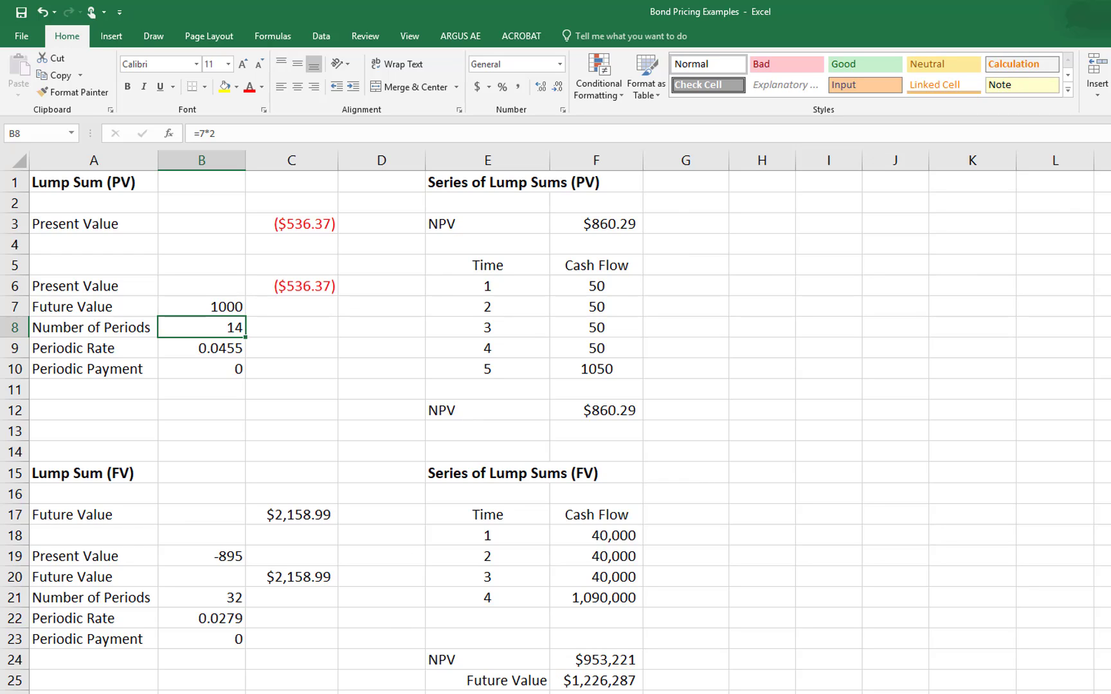
Step: Switch to the BA II Plus calculator and place its window beside the lump-sum data in columns A to C
click(347, 693)
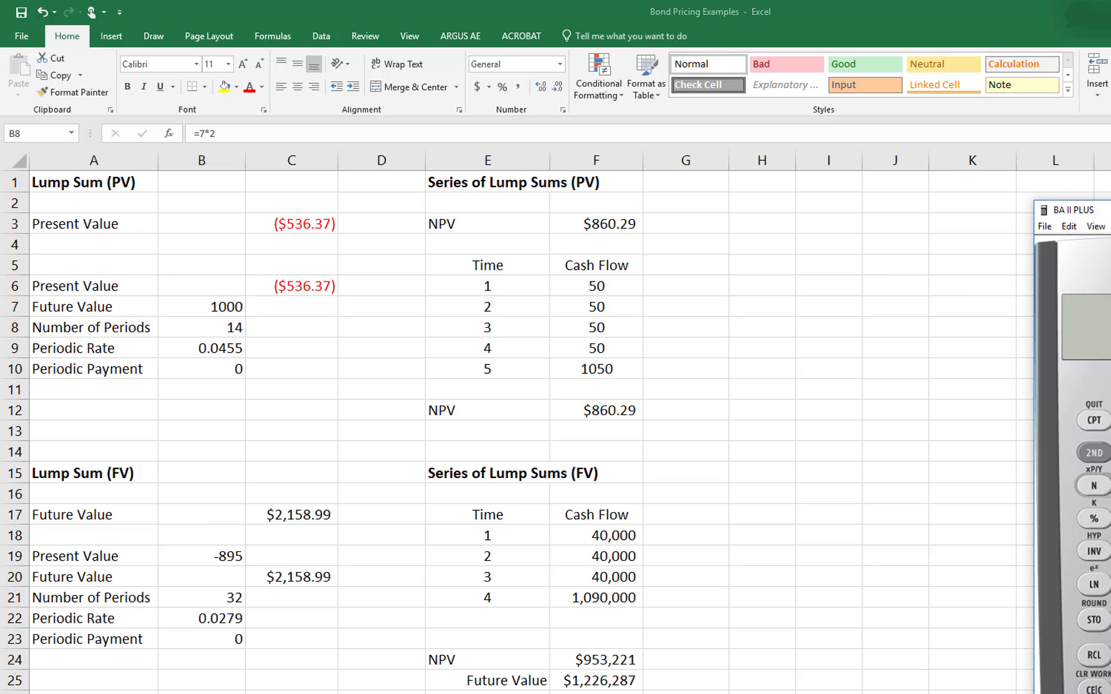
drag(1077, 216, 263, 109)
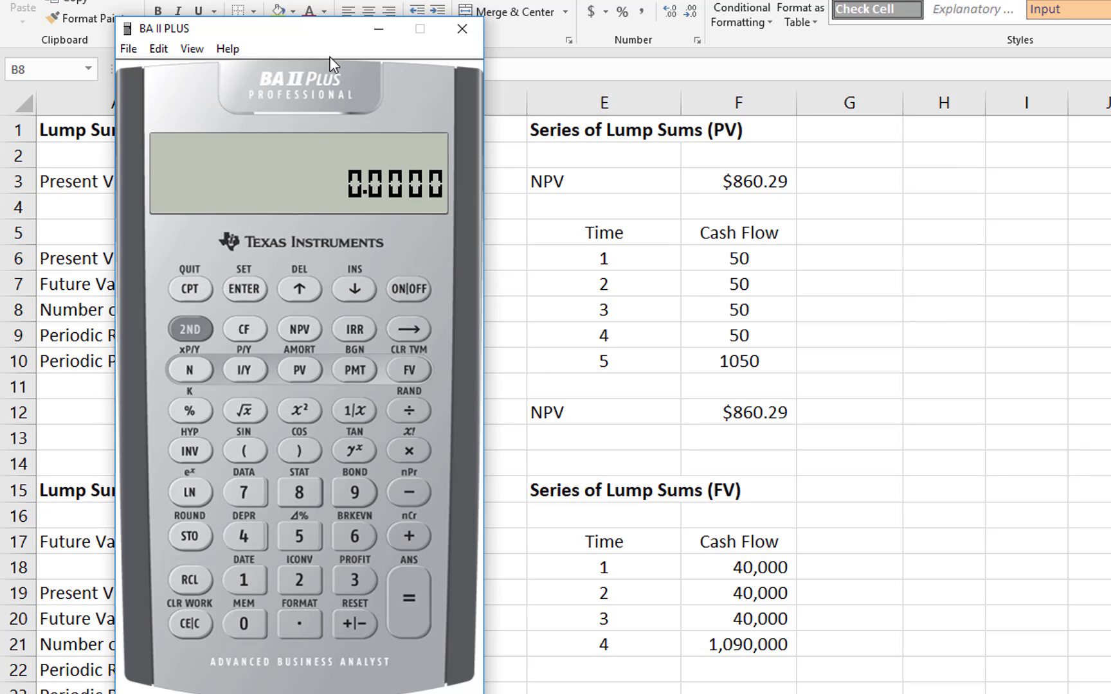
drag(310, 37, 655, 51)
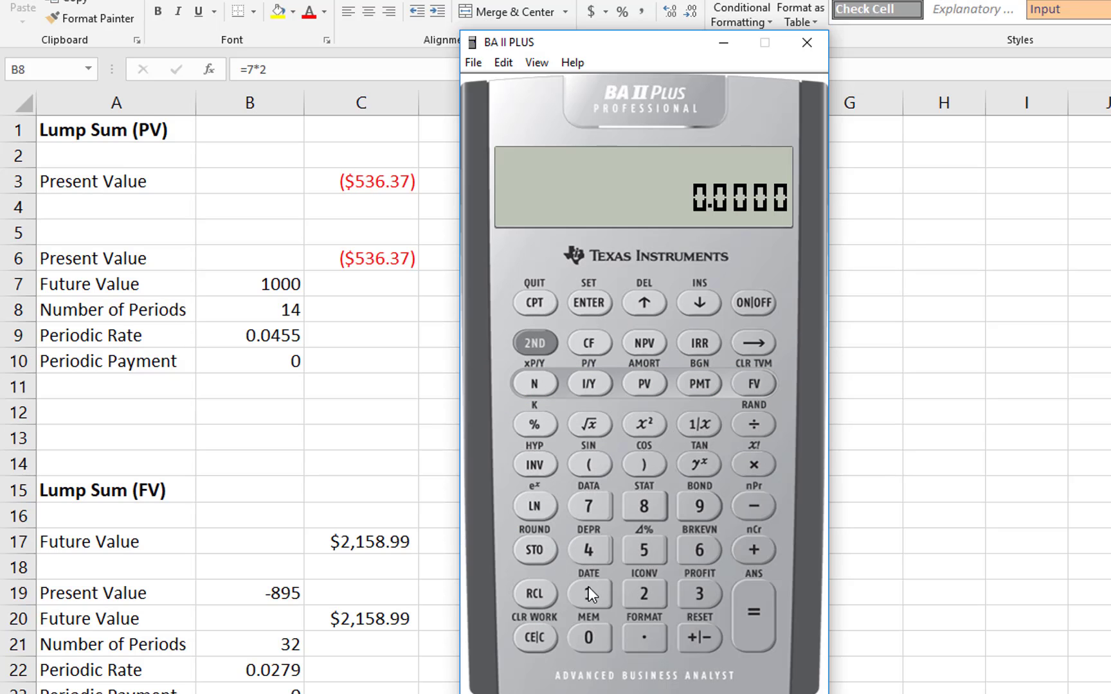
Step: Store 14 as the number of periods (N) and 4.55 as the interest rate (I/Y) in the calculator
click(588, 587)
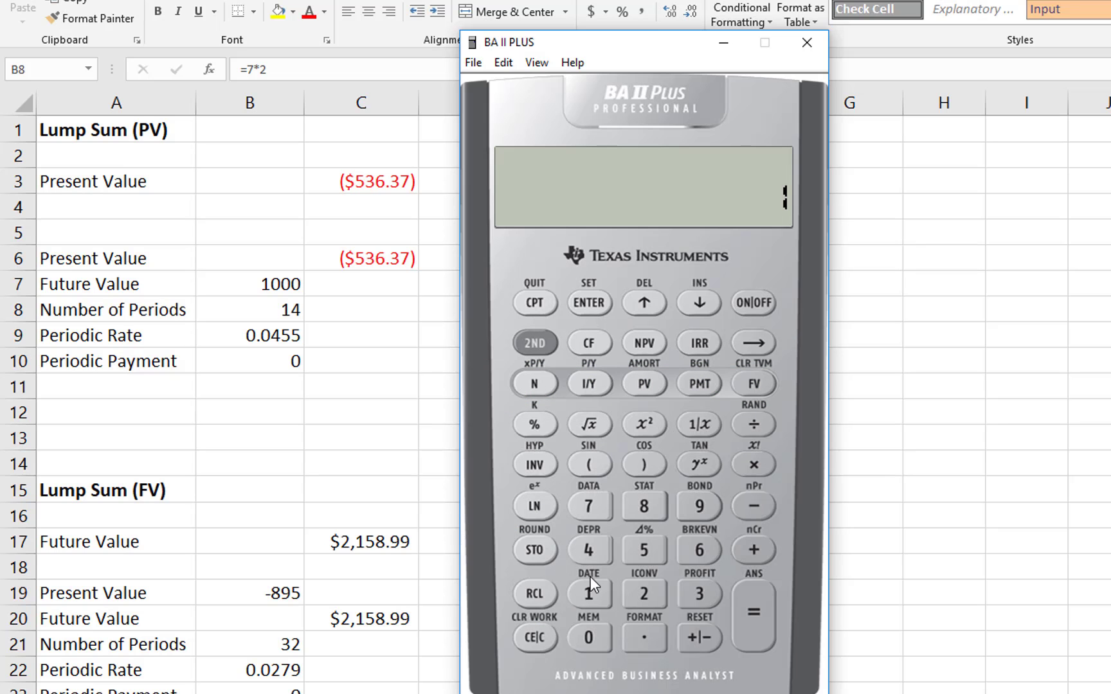
click(590, 550)
click(533, 386)
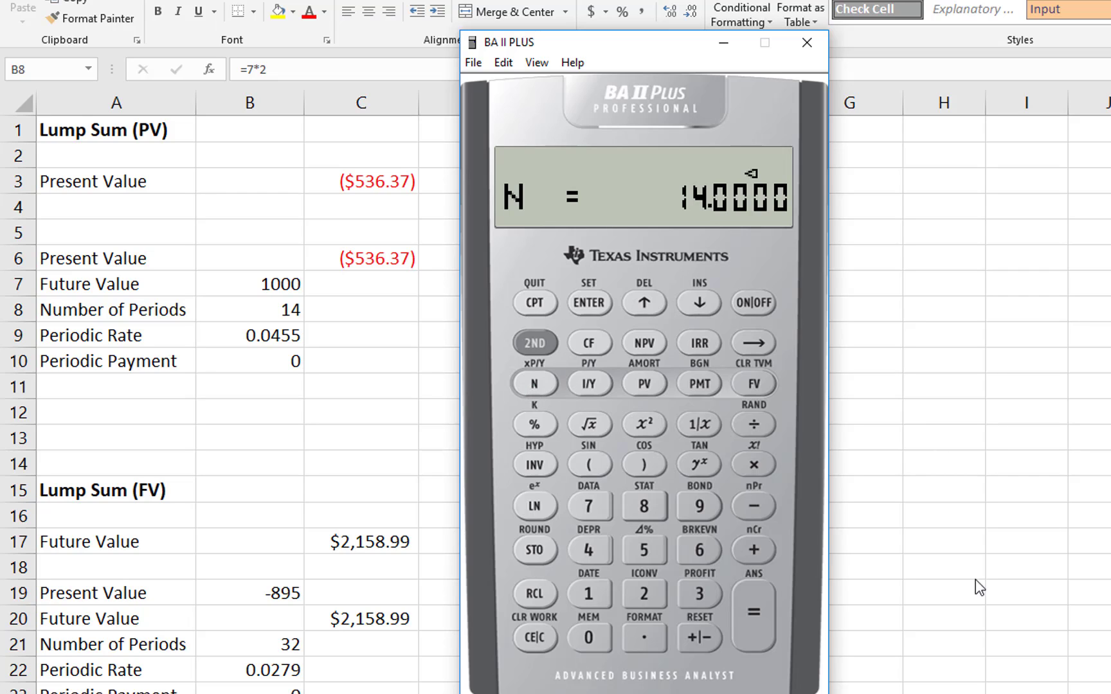
click(590, 550)
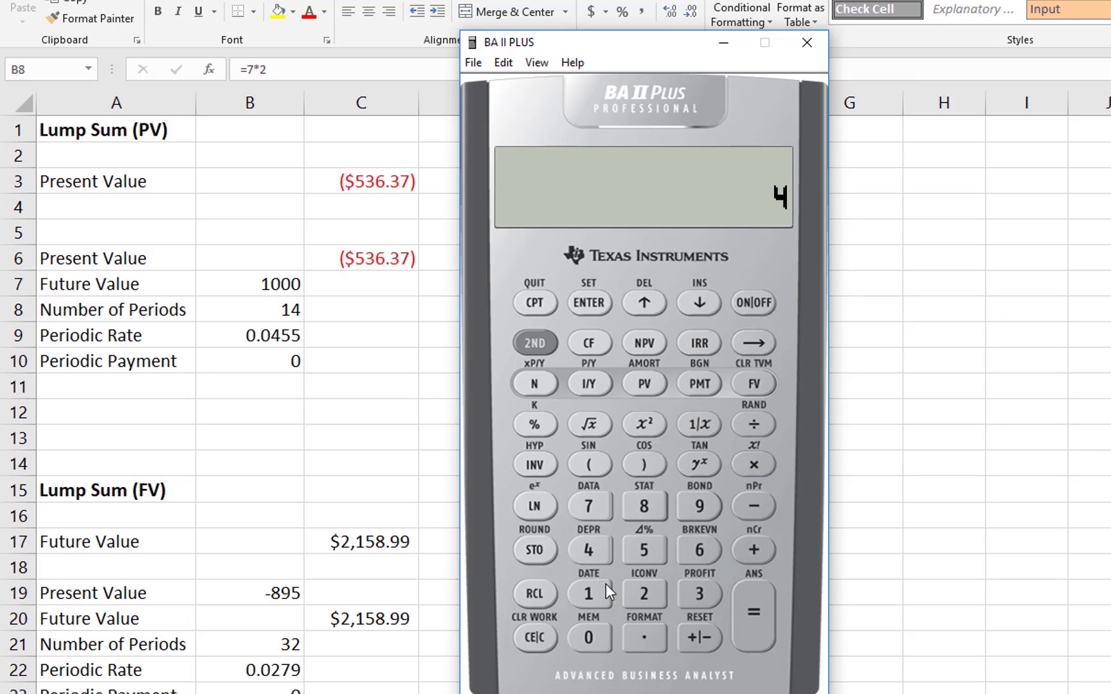
click(641, 551)
click(641, 551)
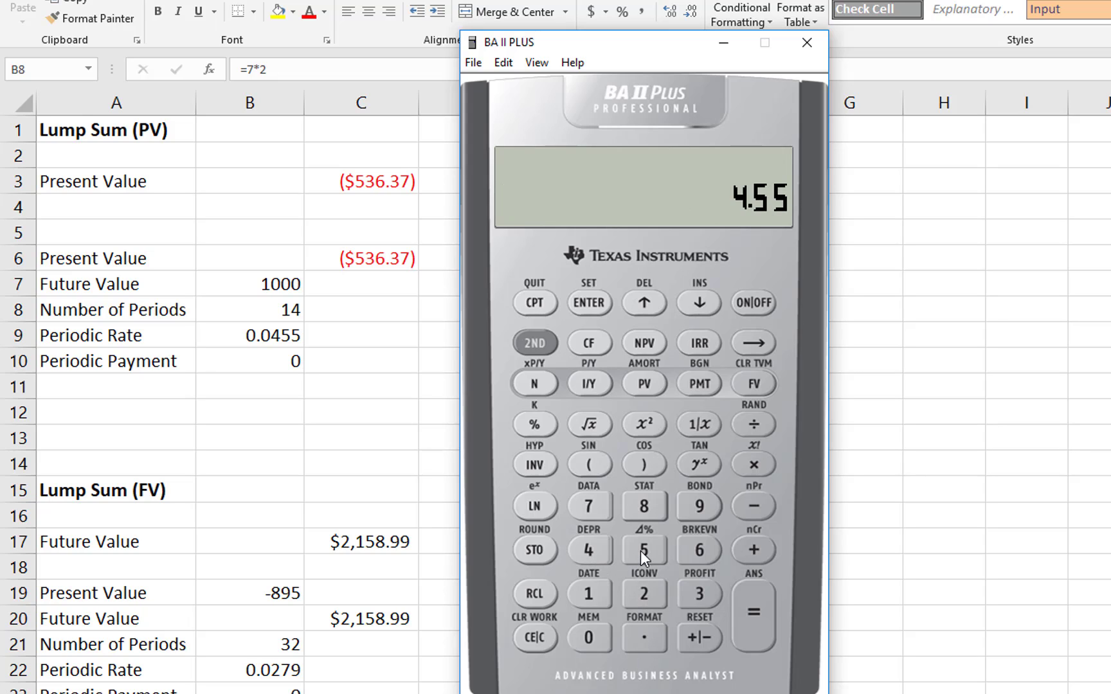
click(589, 384)
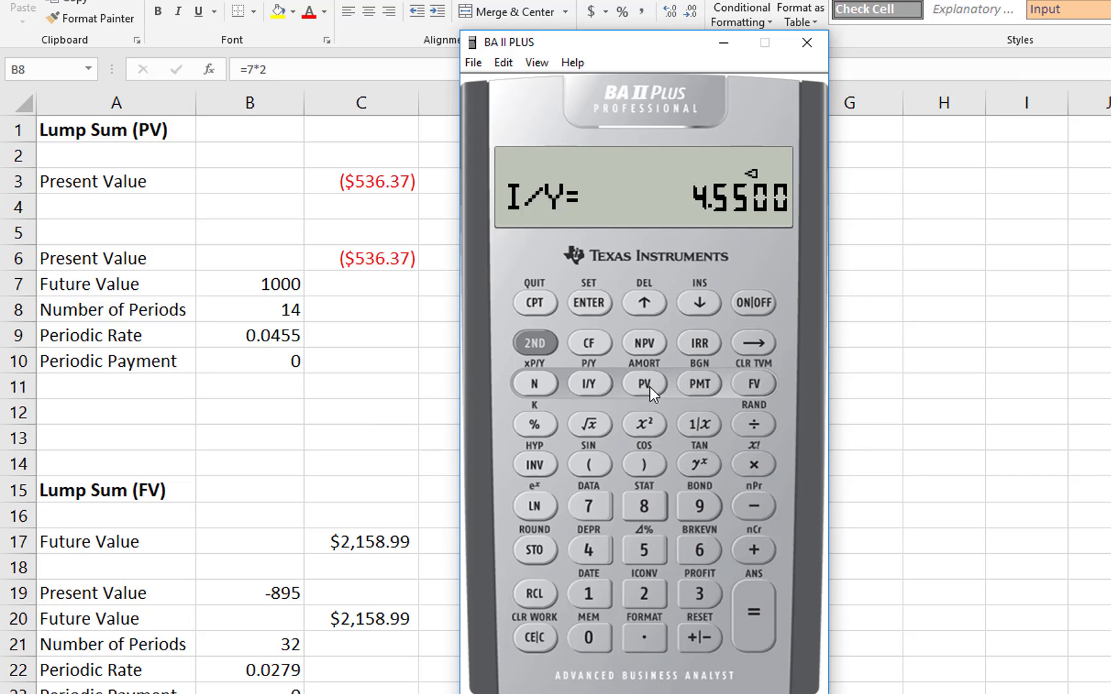
Step: Store 0 as the payment (PMT) and 1000 as the future value (FV) in the calculator
click(590, 627)
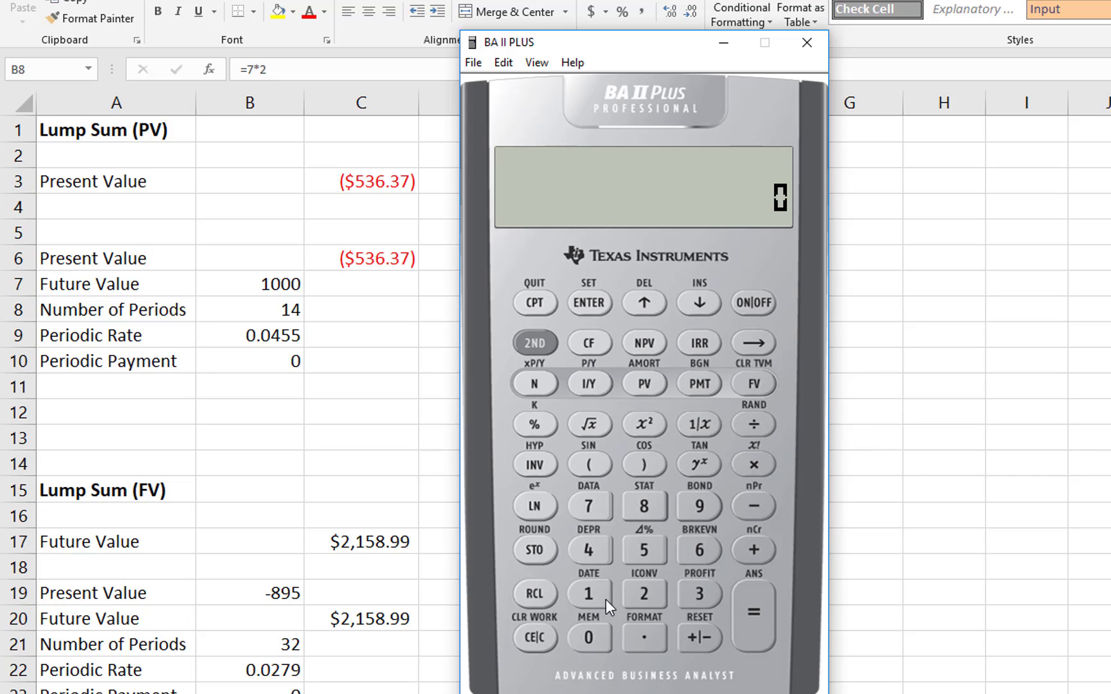
click(700, 383)
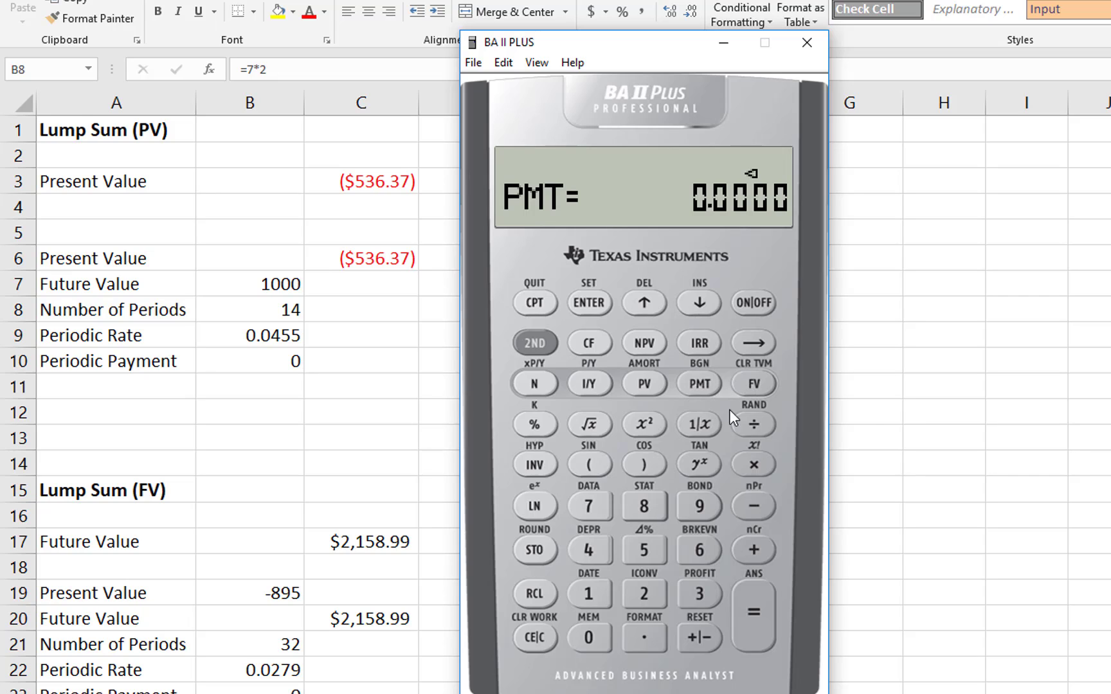
click(598, 595)
click(591, 633)
click(591, 634)
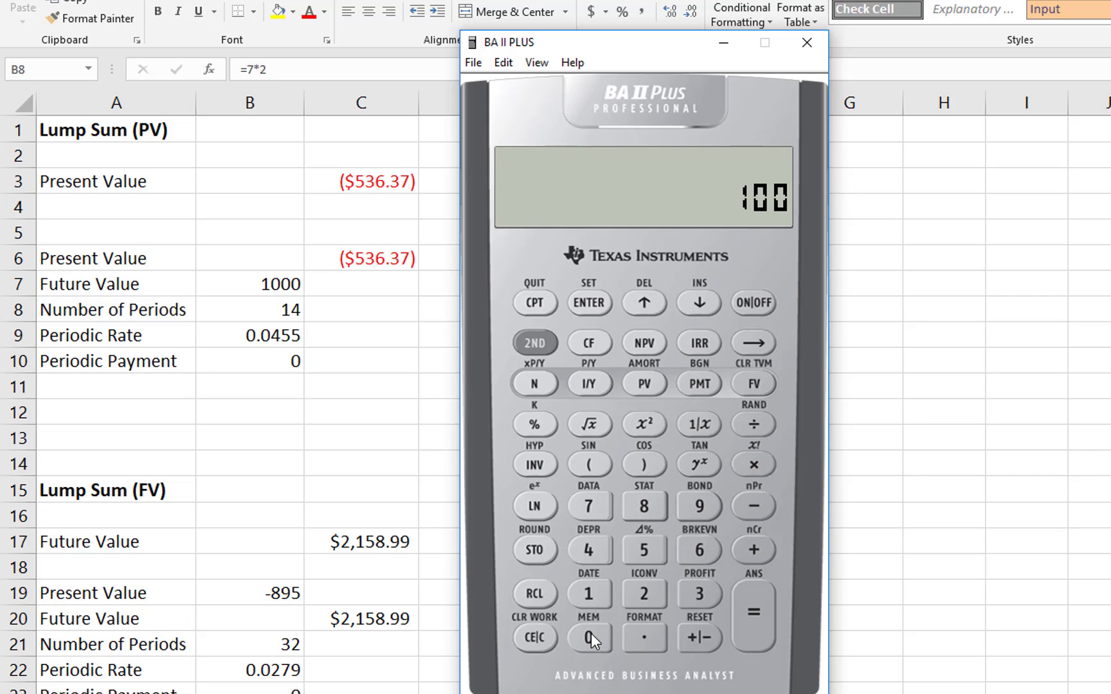
click(591, 634)
click(746, 384)
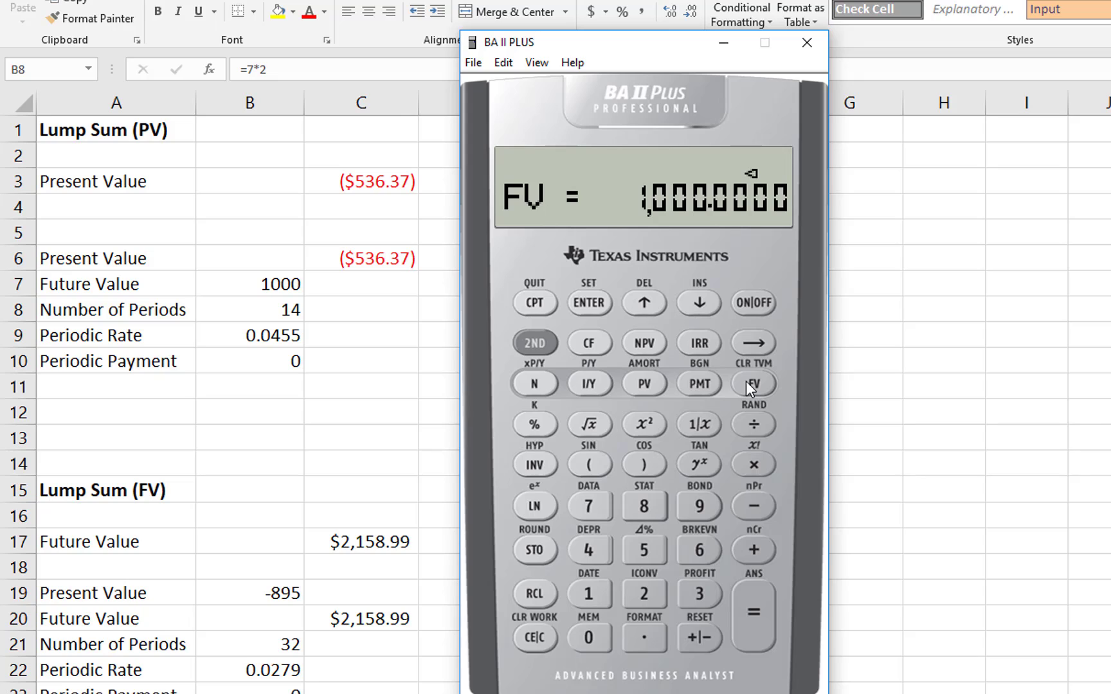
Step: Compute the present value (PV) of the lump sum from the stored calculator inputs
click(645, 383)
click(533, 304)
click(647, 380)
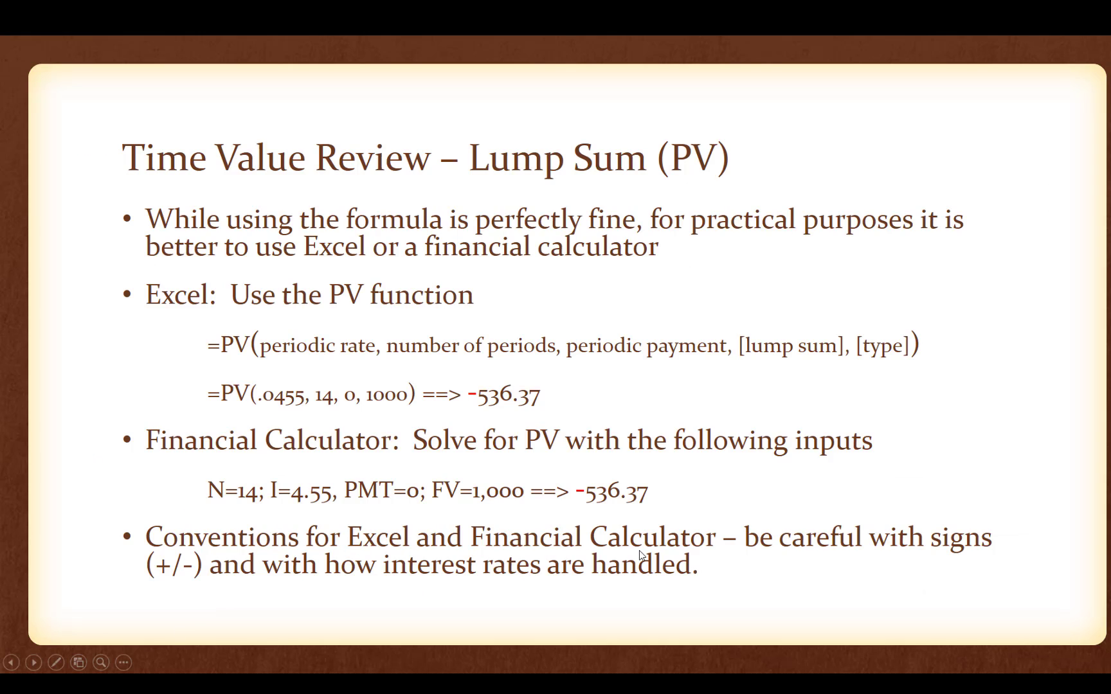
click(751, 556)
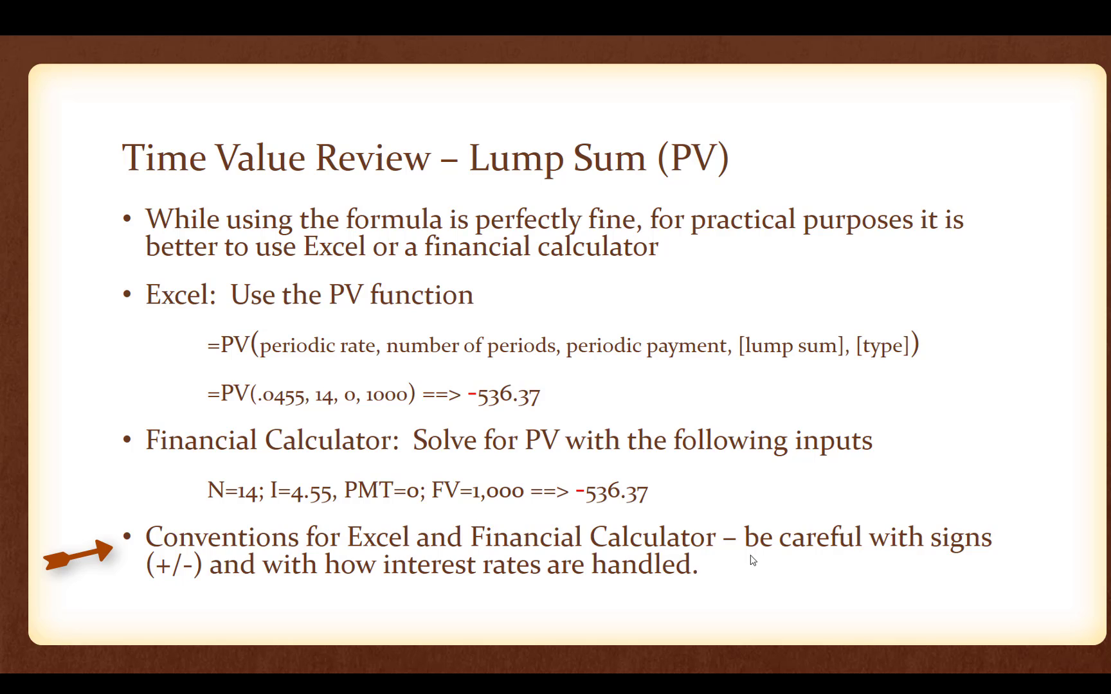
click(751, 560)
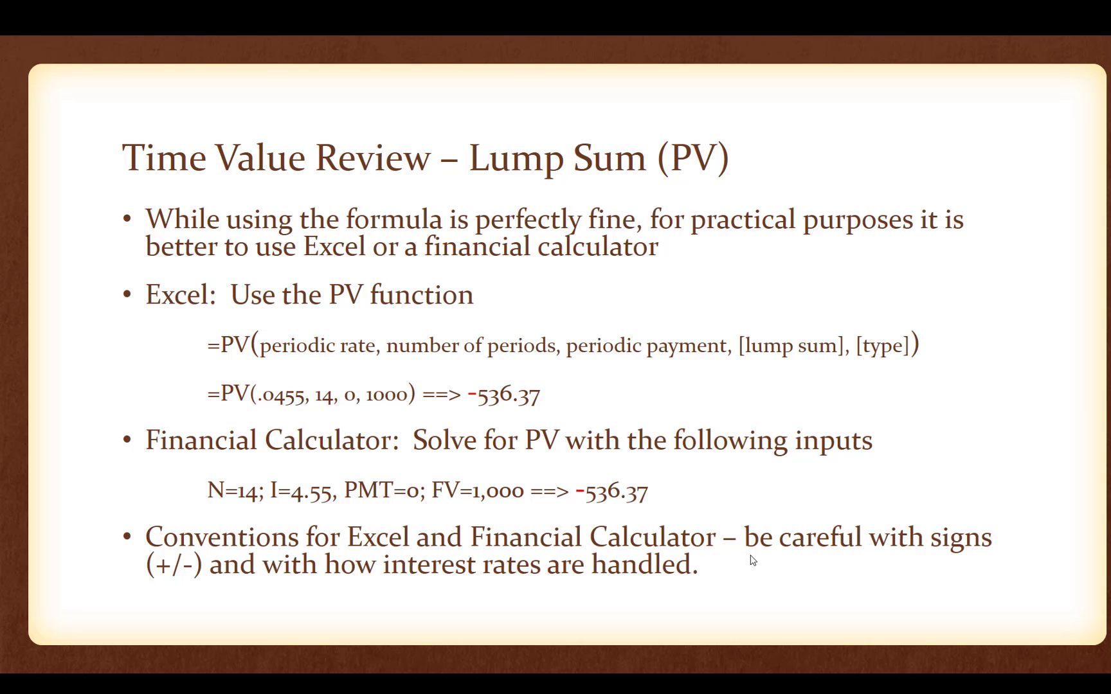
click(751, 559)
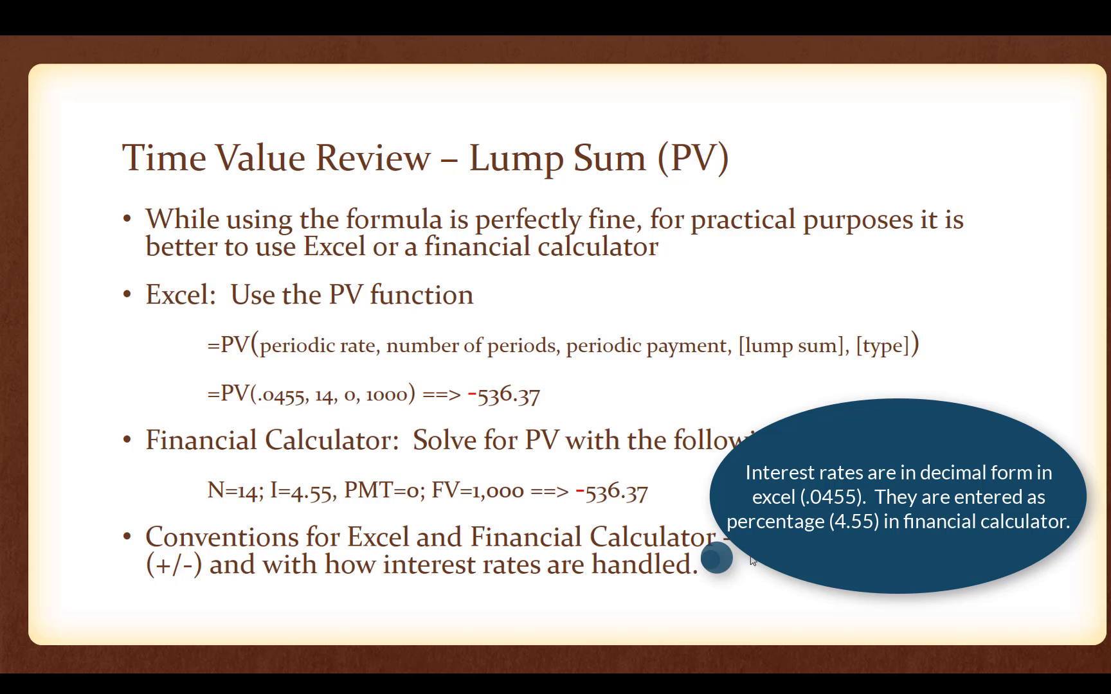
click(751, 560)
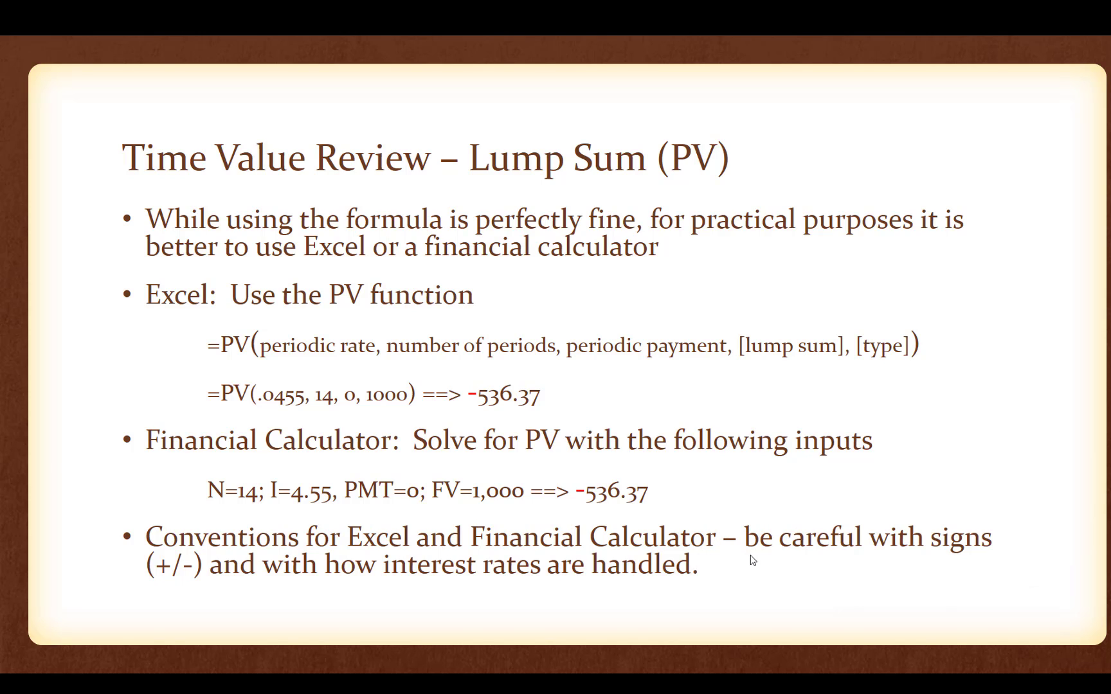